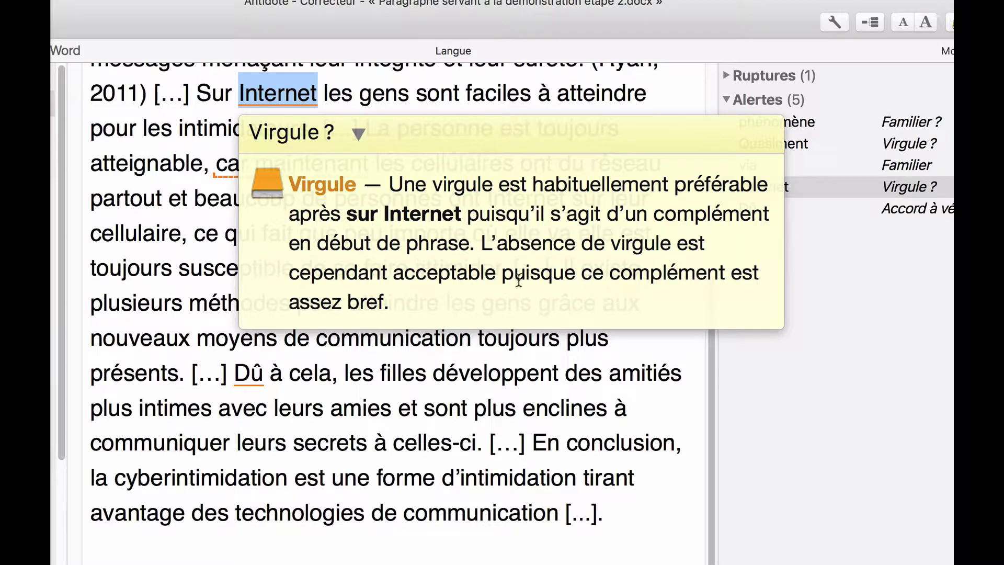
- Read the full explanation of the agreement and calque alert on "Dû"
click(937, 208)
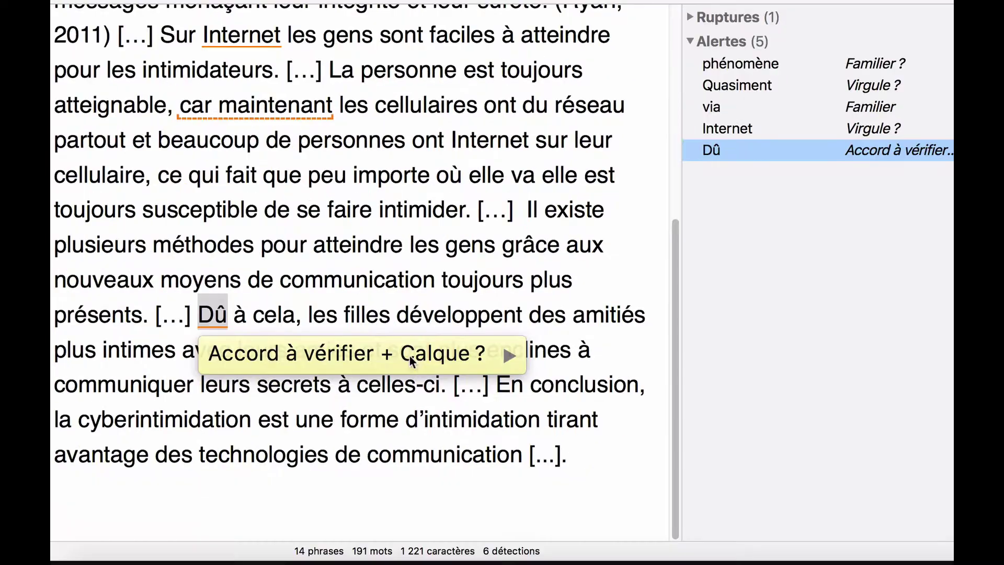
click(408, 354)
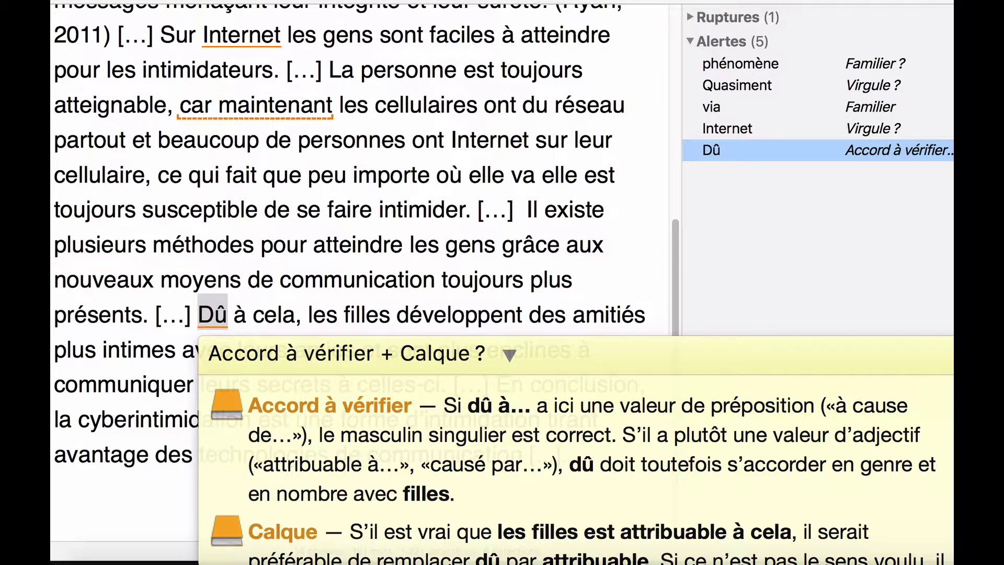
scroll(575, 455, down, 2)
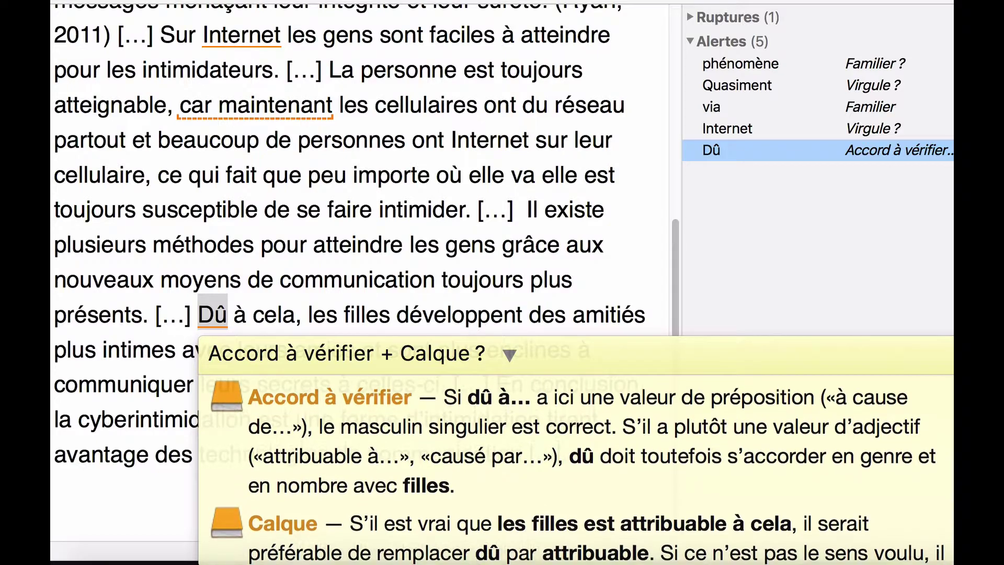
scroll(575, 455, down, 3)
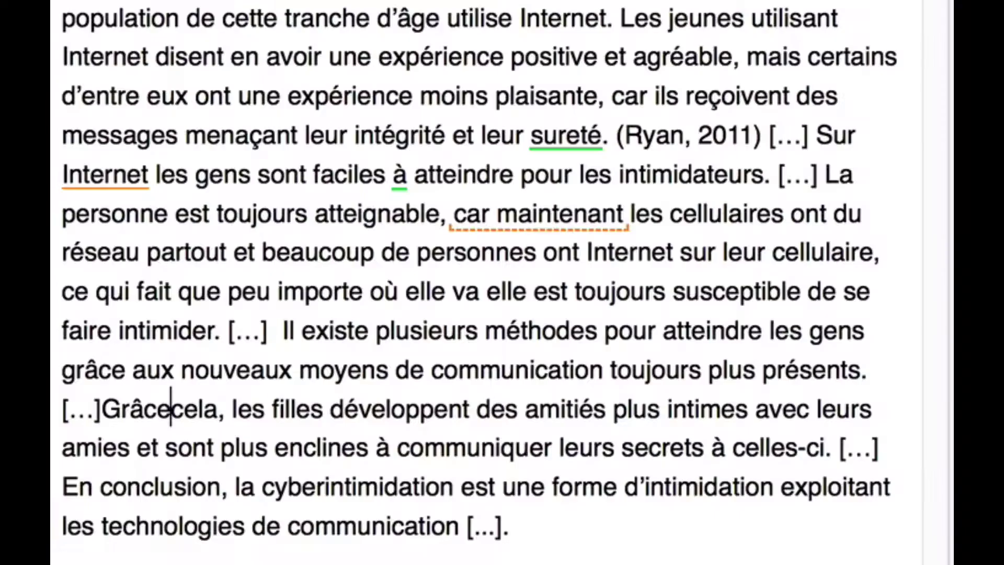
- Complete the replacement of "Dû à cela" with "Grâce à cela" by inserting the missing "à"
text(à)
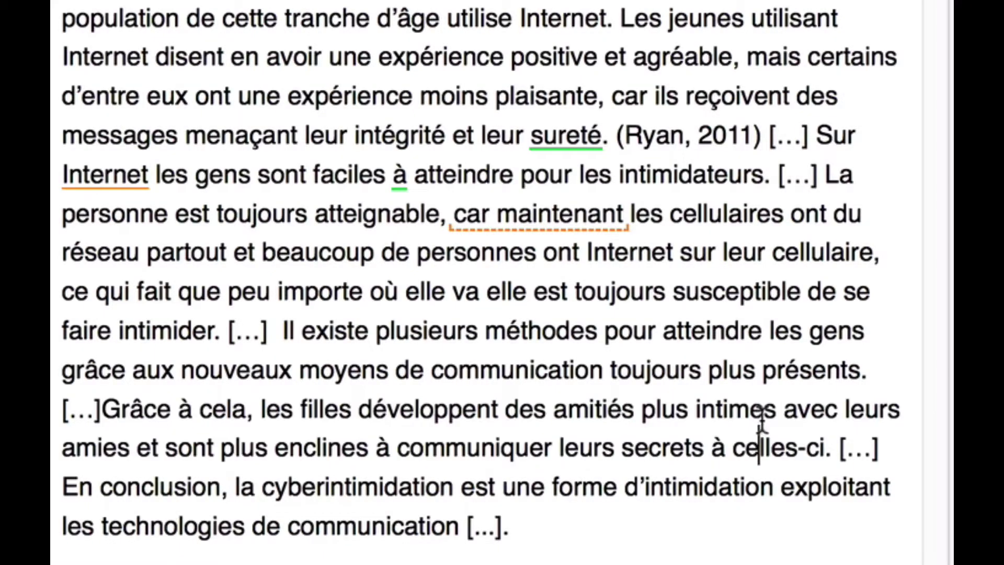
drag(764, 408, 634, 402)
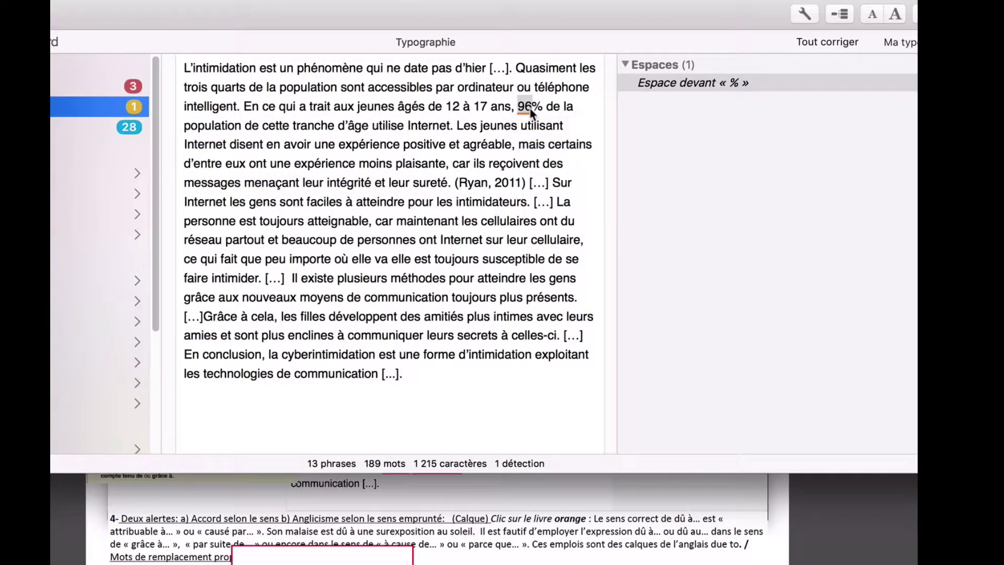
- Apply the typography correction that adds the required space before the percent sign in "96%"
mouse_move(531, 112)
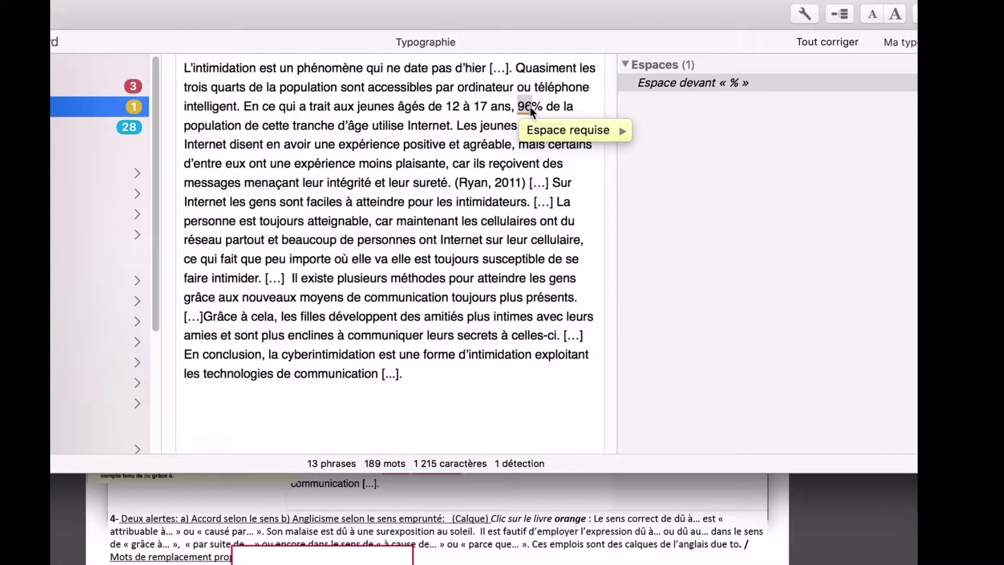
click(530, 111)
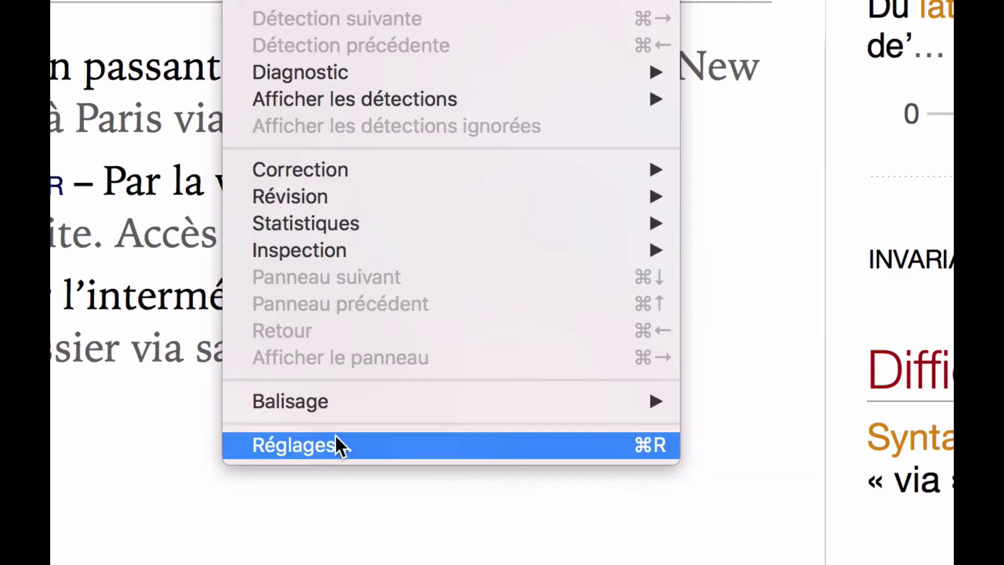
- Review the Typographie settings for Général, Espaces and Conventions in French
click(337, 444)
click(208, 428)
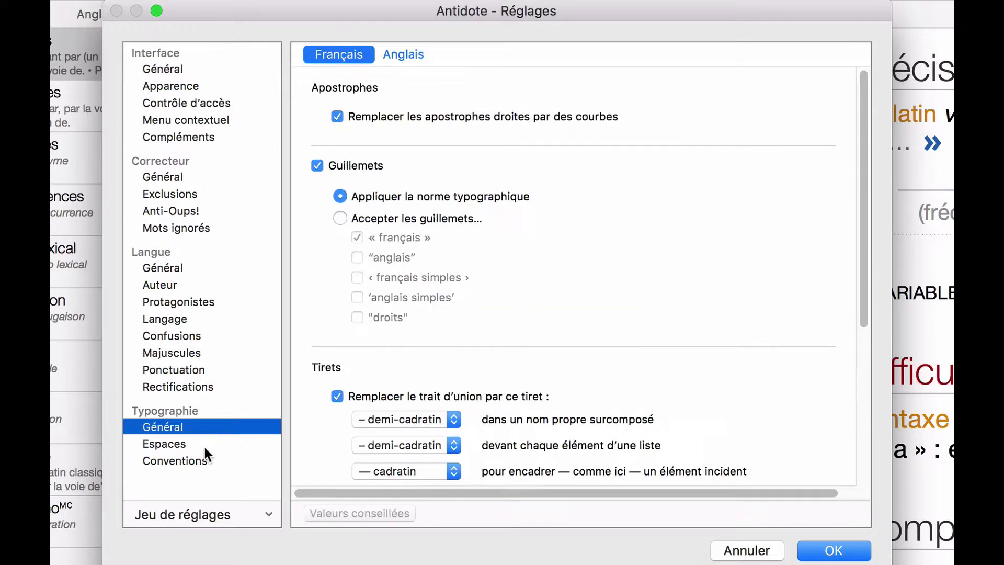
click(205, 444)
click(210, 464)
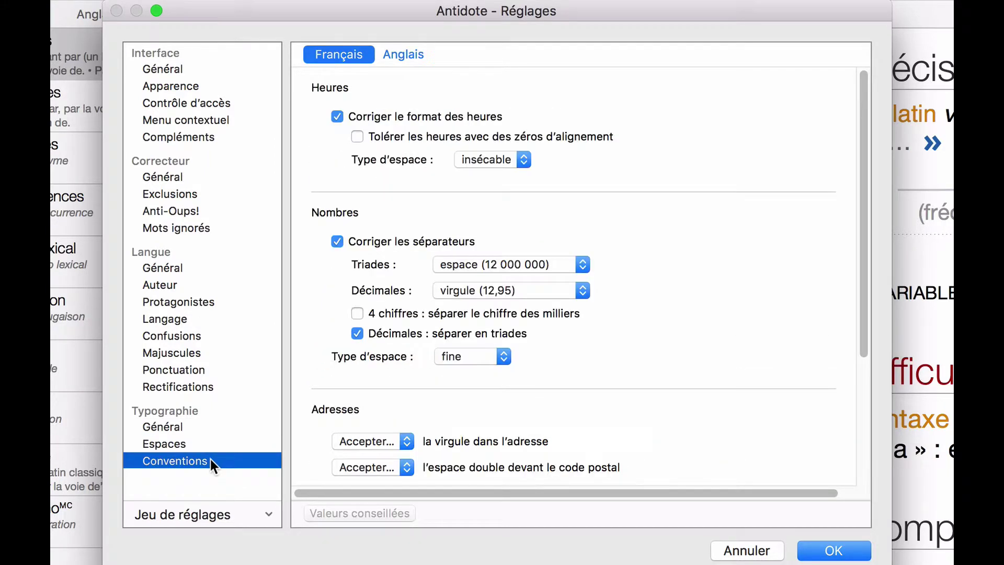
drag(865, 347, 857, 481)
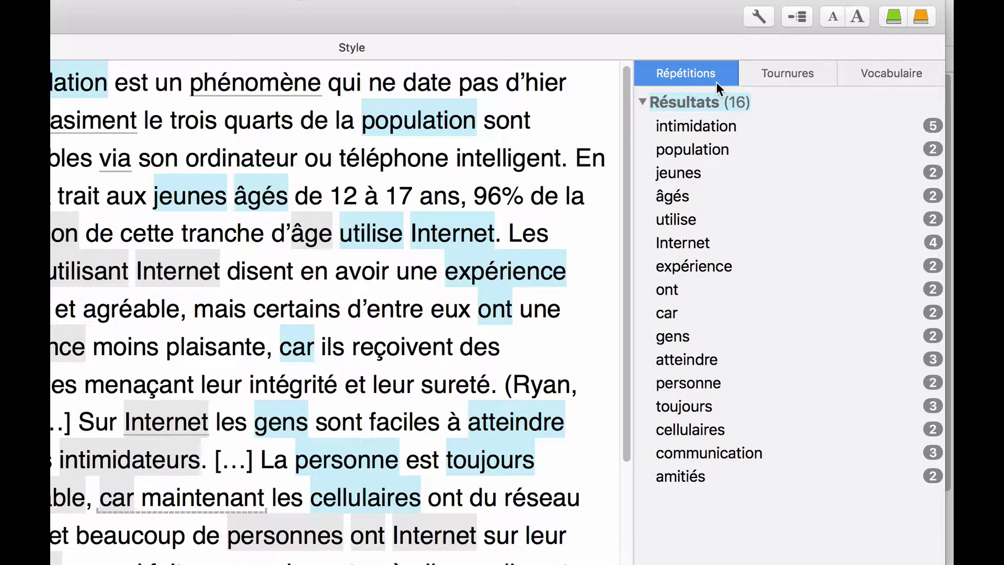
- View the Tournures and Vocabulaire results of the style analysis
click(773, 76)
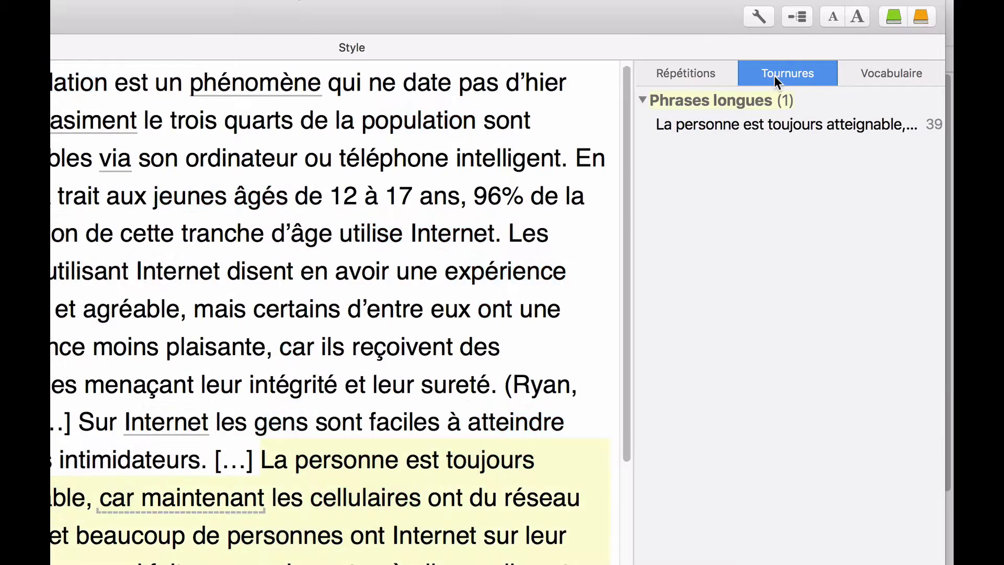
click(889, 73)
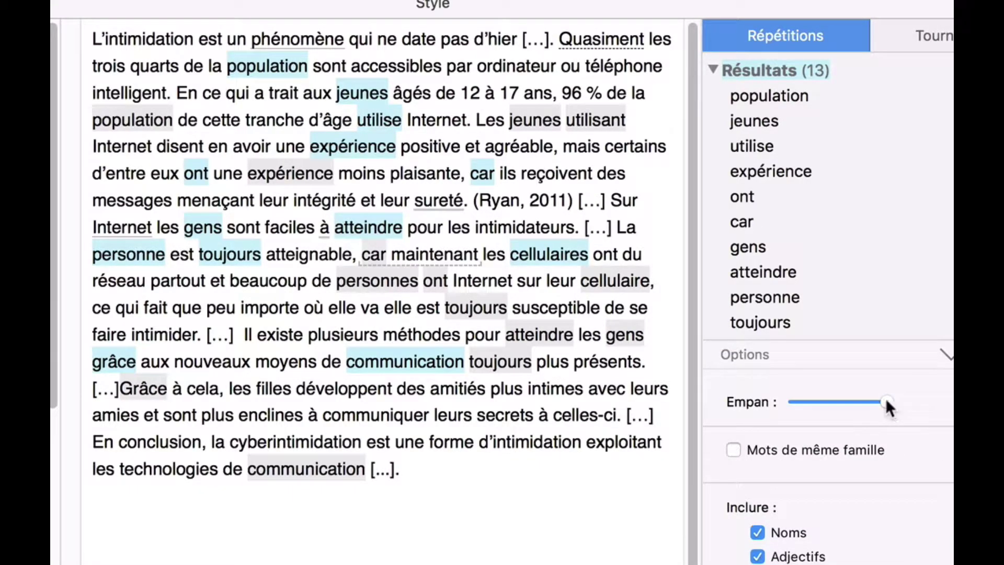
- Reduce the Empan of the repetition detection to near its minimum
mouse_move(886, 401)
mouse_down()
mouse_move(752, 403)
mouse_move(824, 404)
mouse_move(767, 406)
mouse_move(814, 410)
mouse_move(886, 400)
mouse_up()
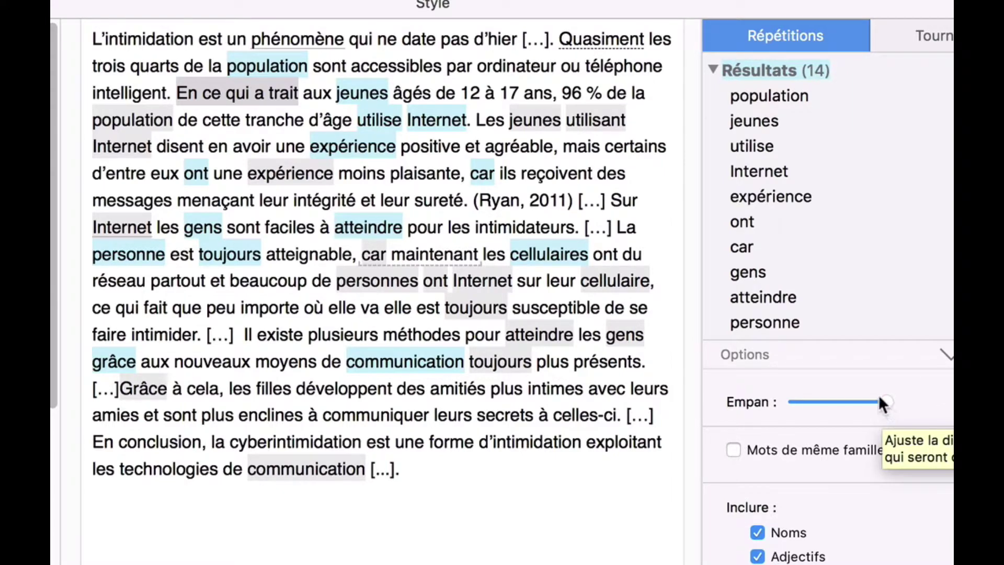
drag(880, 398, 789, 402)
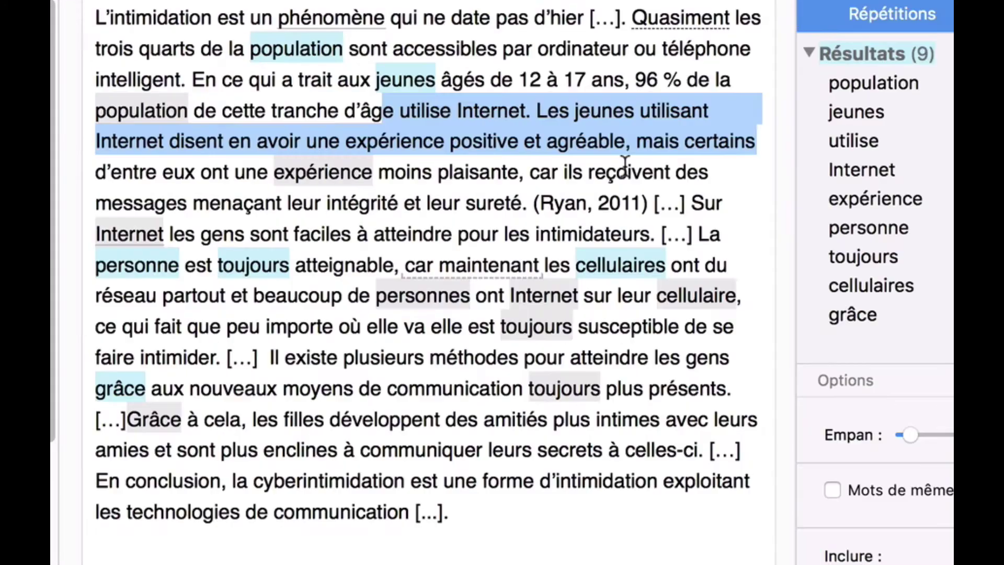
- Locate each listed repetition of "Internet" in the text, starting from the one after "utilise"
drag(531, 108, 457, 109)
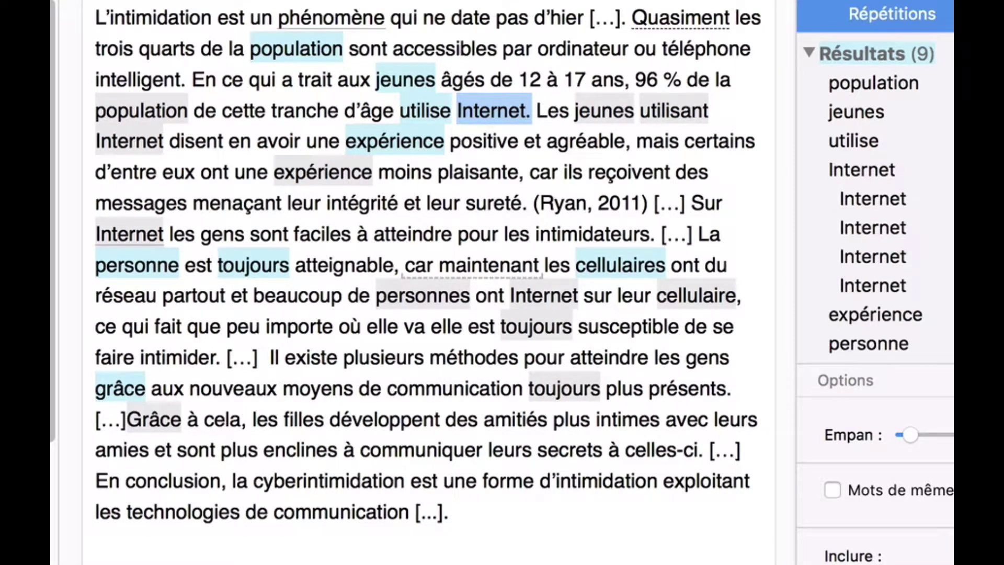
click(911, 205)
click(894, 225)
click(888, 256)
click(883, 287)
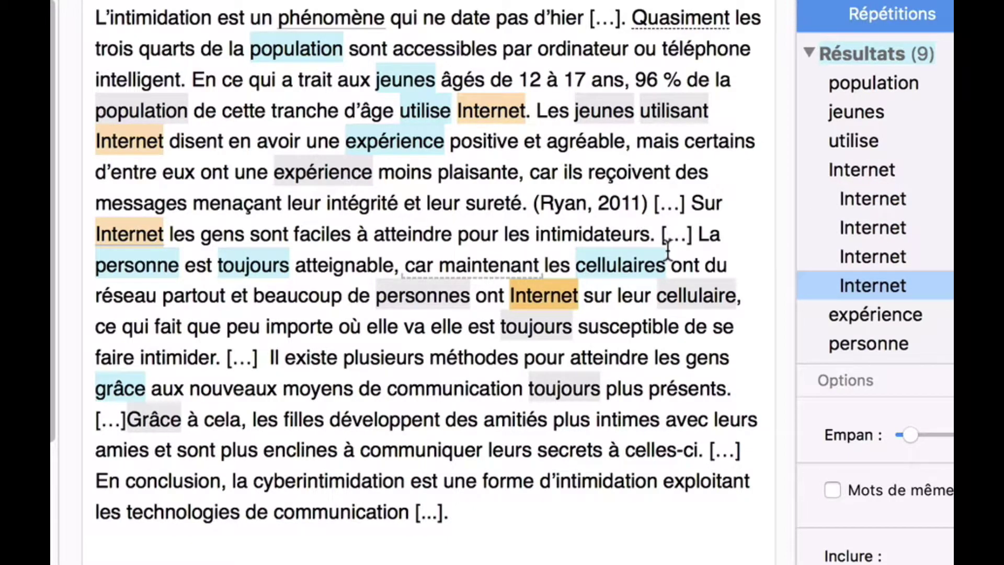
- Locate the repetitions "utilise" and "utilisant" in the text and go through the "Internet" occurrences again
click(863, 140)
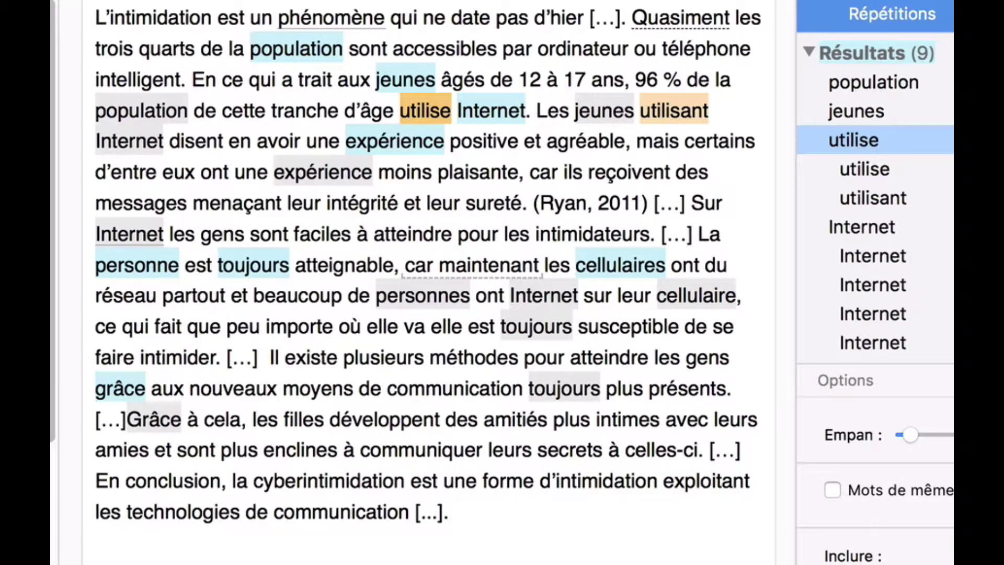
click(934, 175)
click(903, 192)
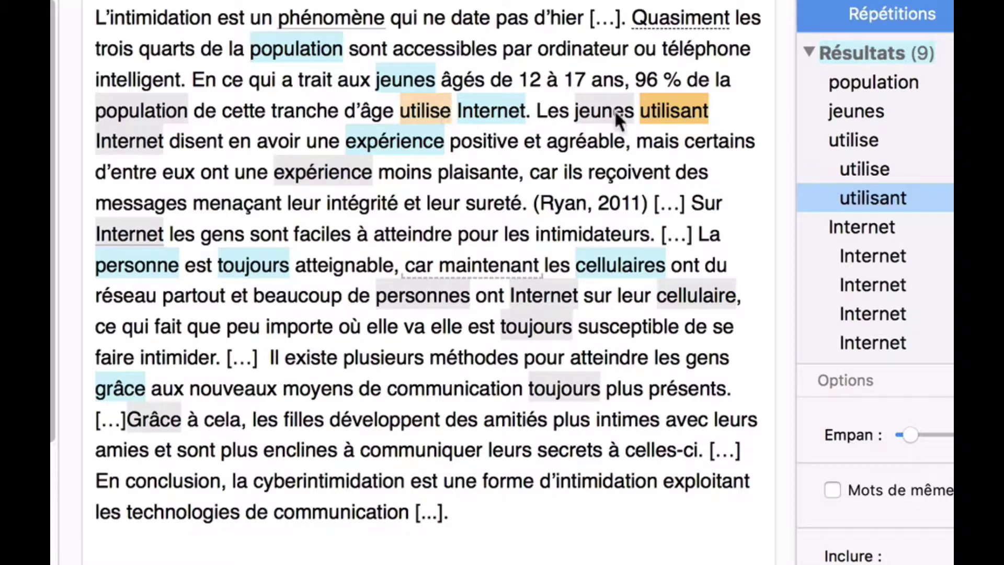
click(878, 254)
click(881, 284)
click(883, 314)
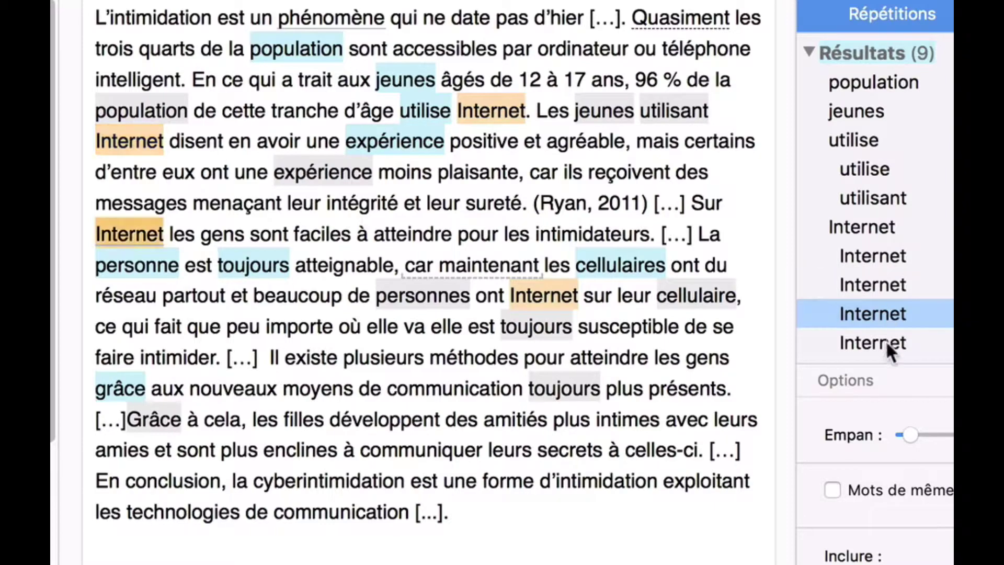
click(885, 341)
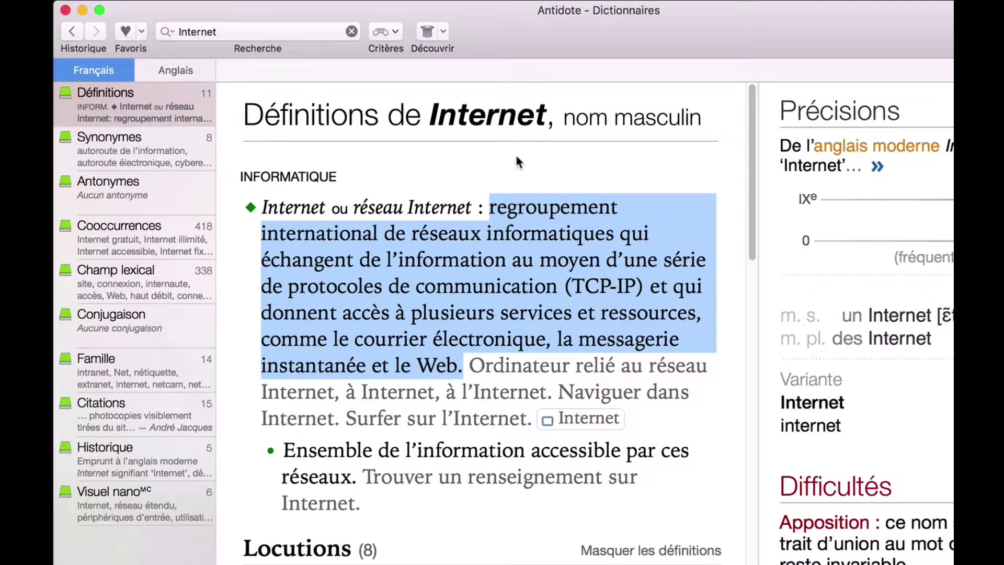
- Consult the dictionary definition of "Internet" and its synonyms, including the more specific "Web"
click(405, 209)
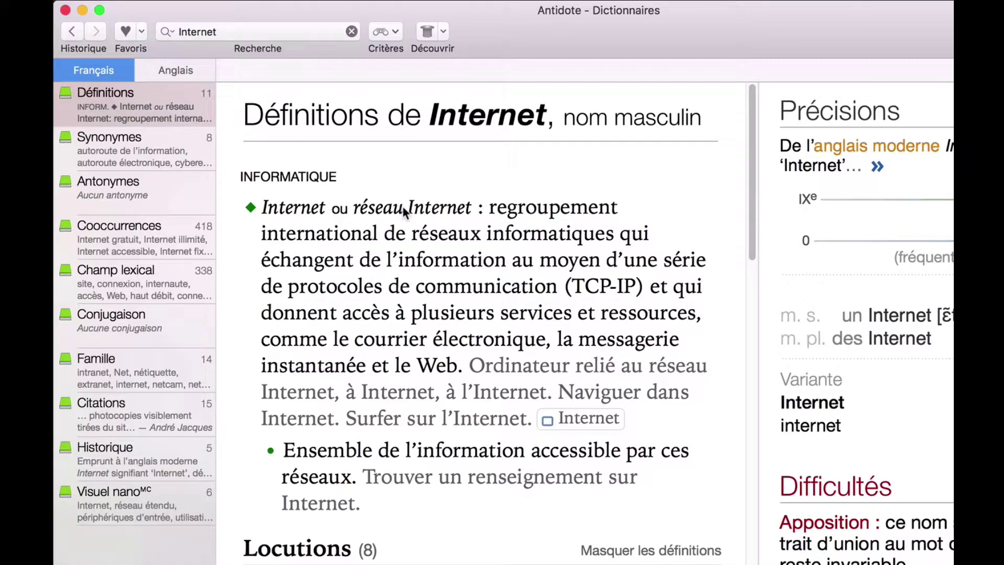
double_click(404, 209)
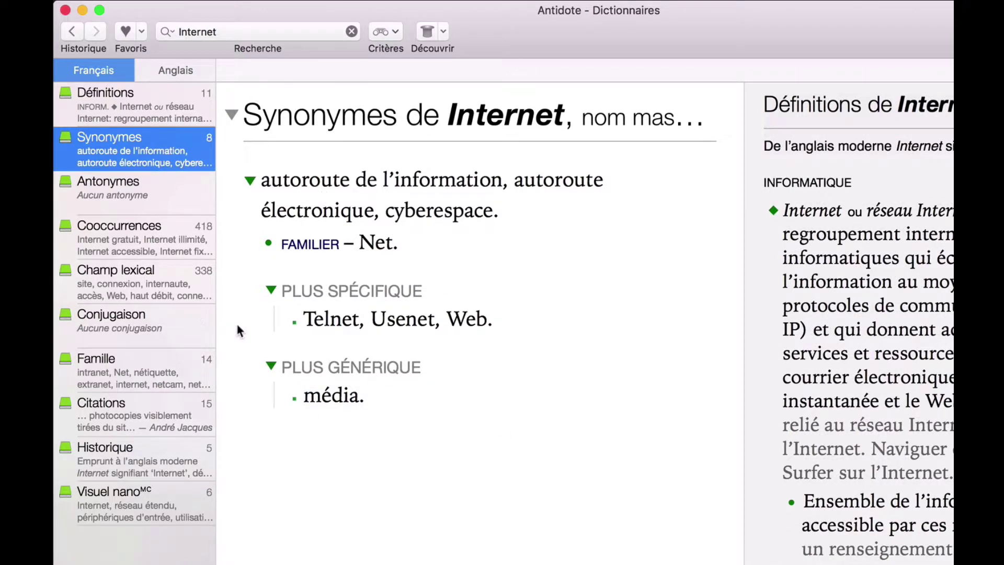
click(480, 327)
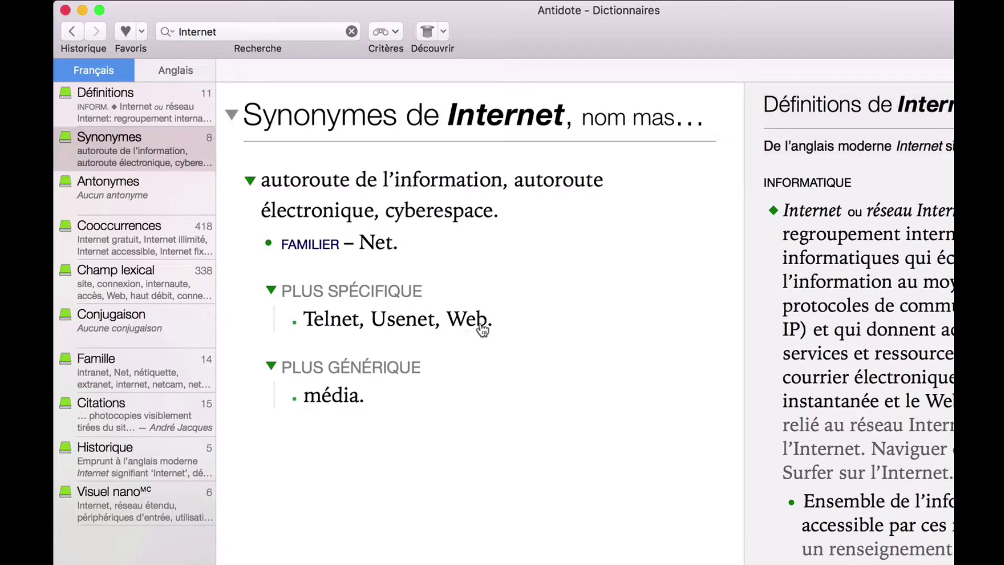
click(481, 328)
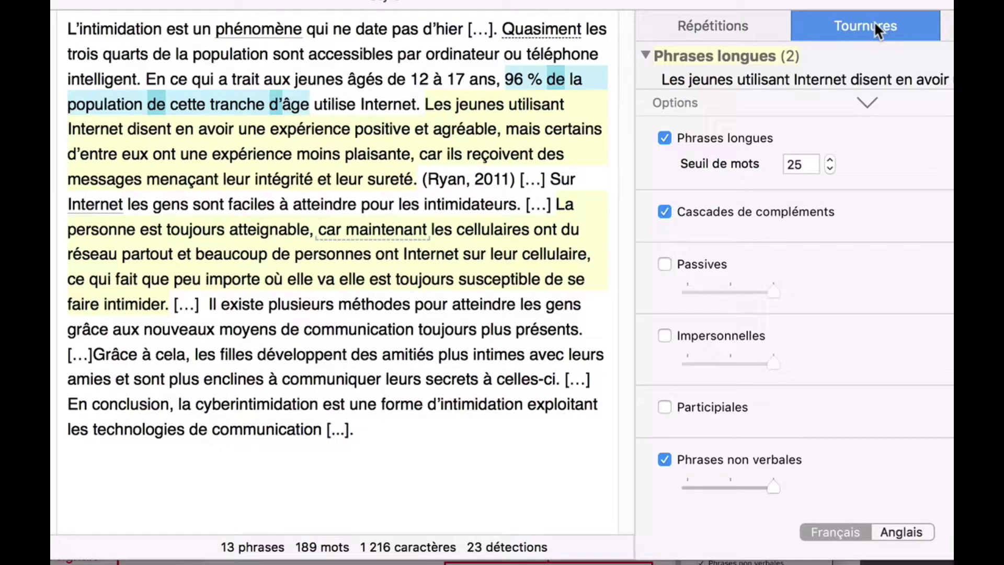
- Set the word threshold for long sentences (Seuil de mots) to 45 in the Tournures options
click(865, 104)
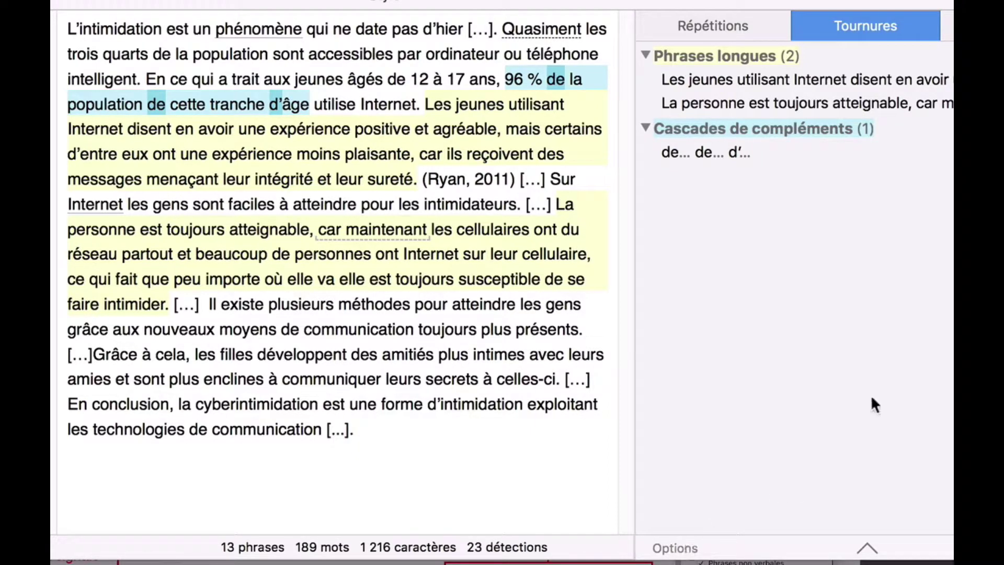
click(866, 544)
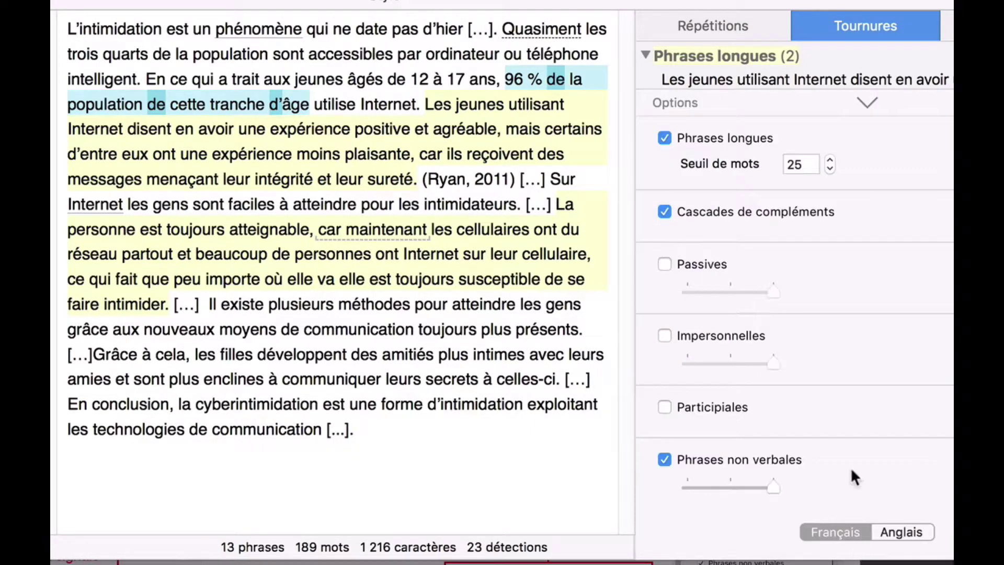
double_click(797, 164)
text(45)
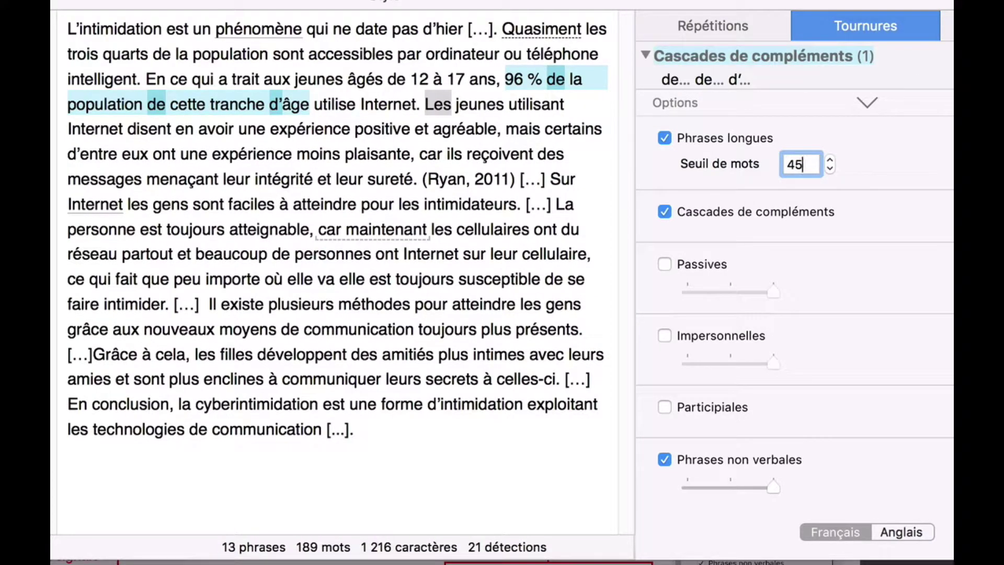
key(Return)
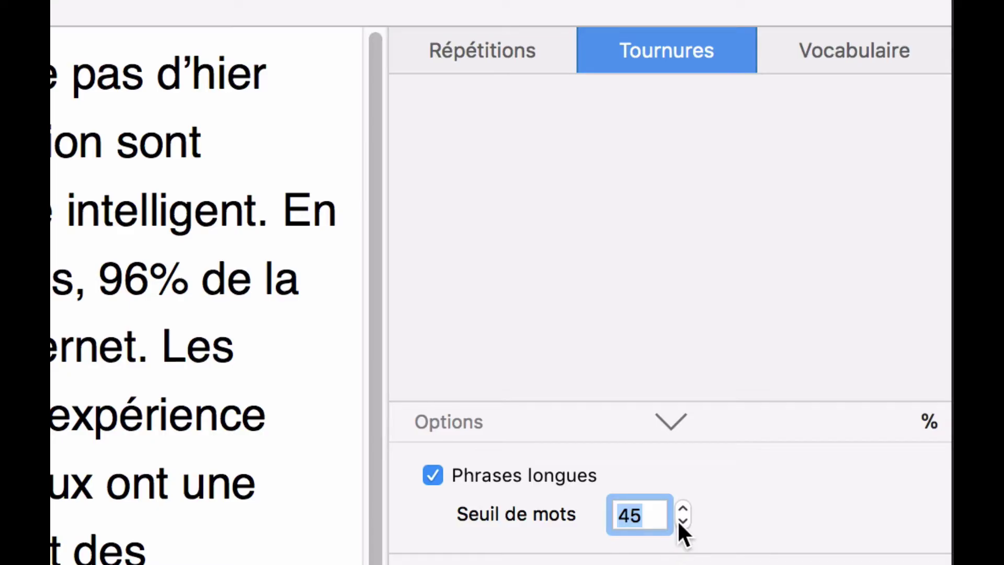
- Lower the Phrases longues word threshold to 39 and view the highlighted sentence in the text
click(681, 521)
click(681, 520)
click(681, 521)
click(681, 521)
click(681, 521)
click(681, 520)
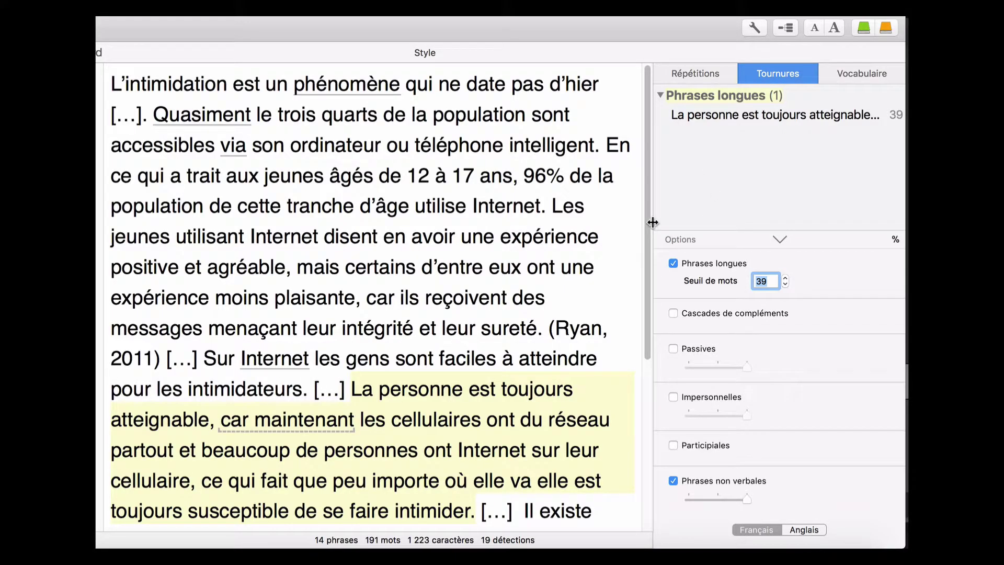
drag(648, 222, 638, 340)
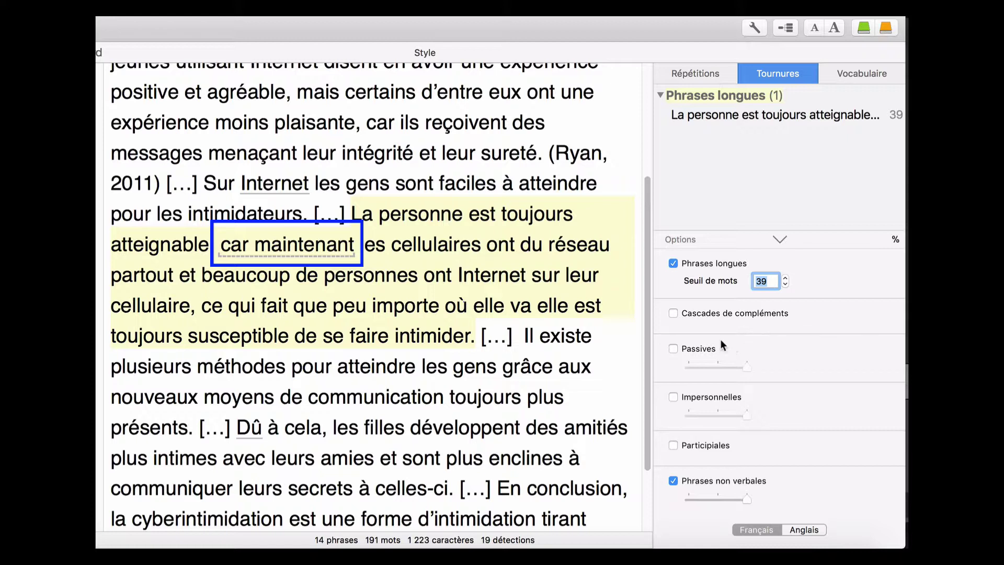
- Enable detection of Cascades de compléments instead of Phrases longues and locate each listed cascade in the text
click(673, 313)
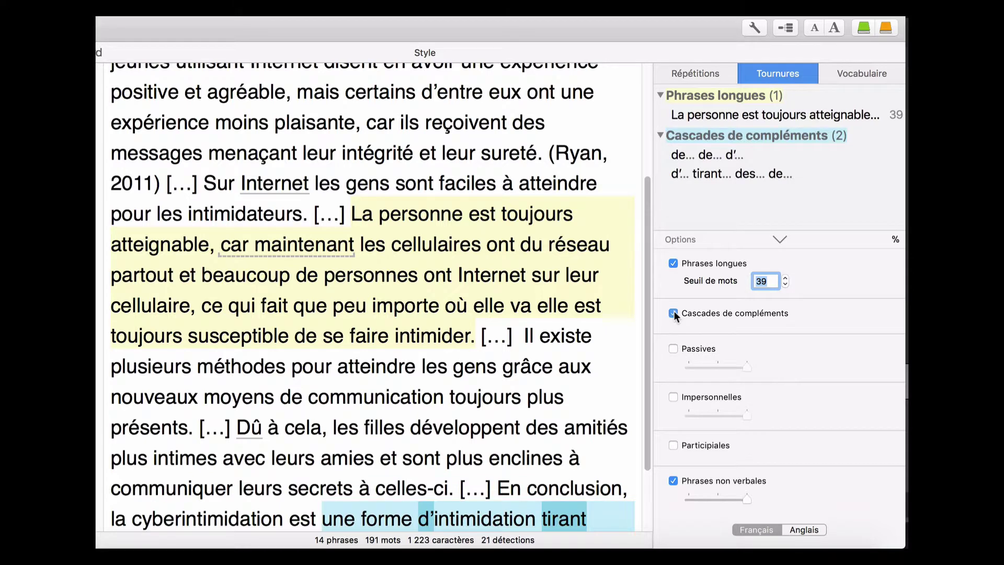
click(727, 155)
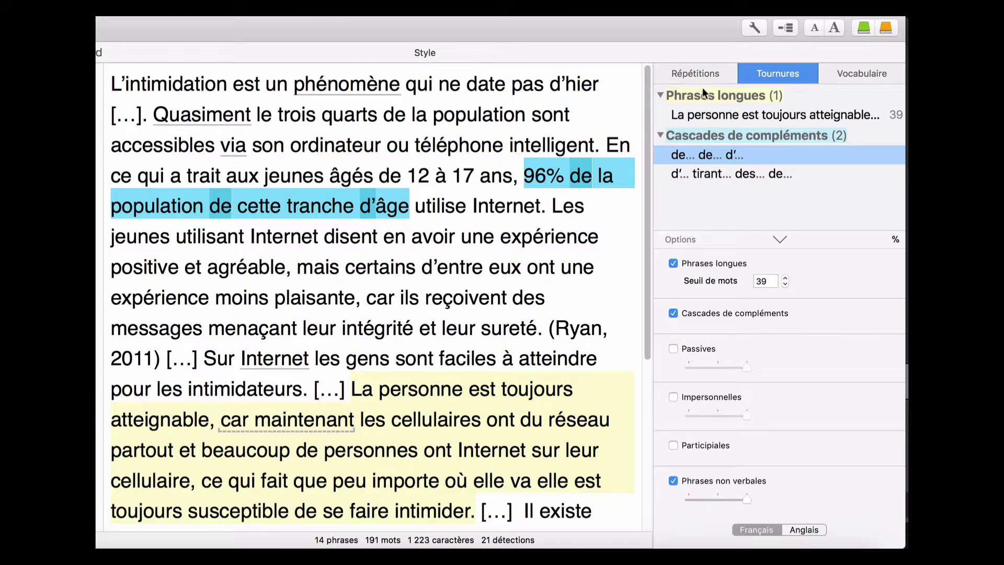
click(672, 262)
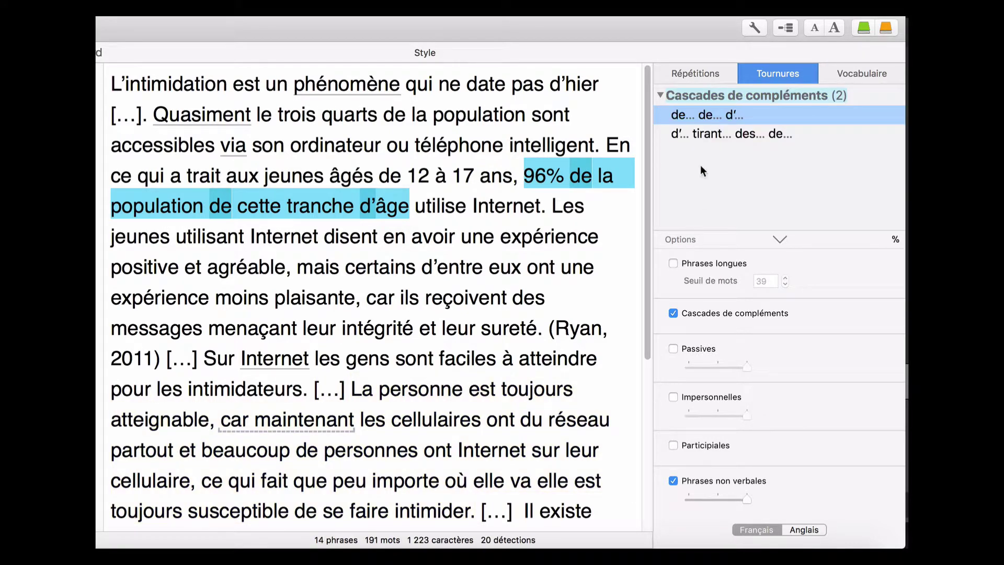
click(700, 136)
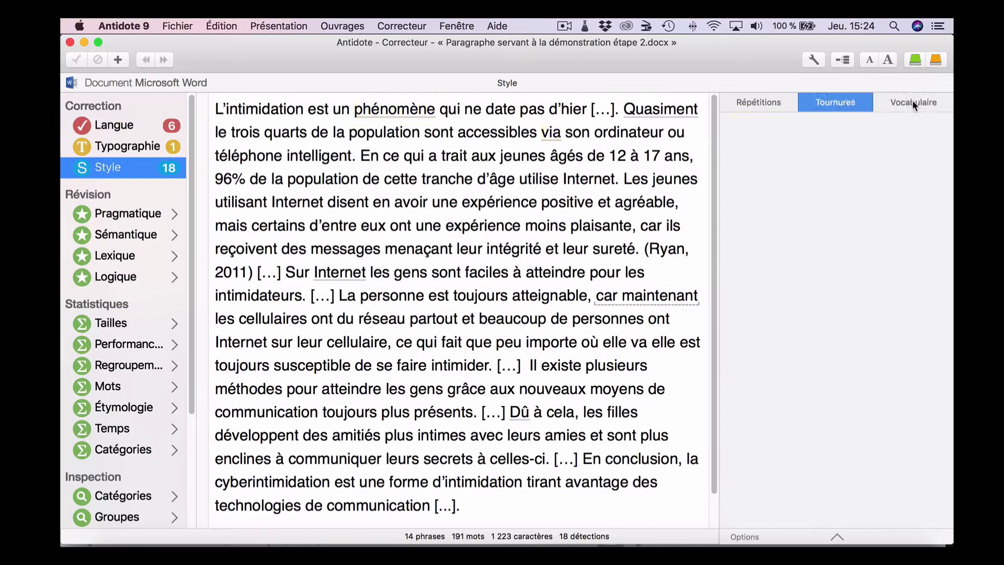
- Display the Vocabulaire style detections and open their options
click(882, 40)
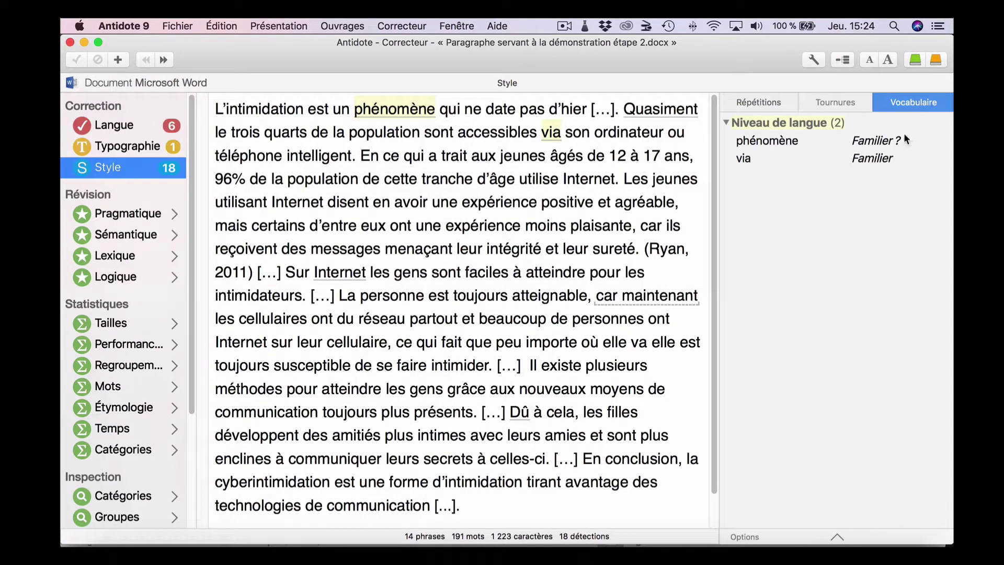
click(834, 535)
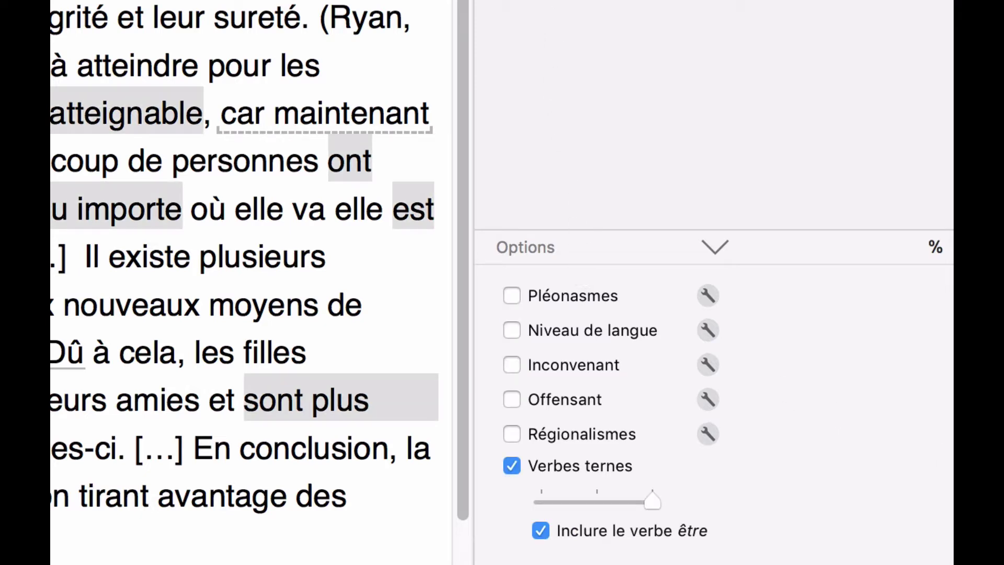
click(543, 1)
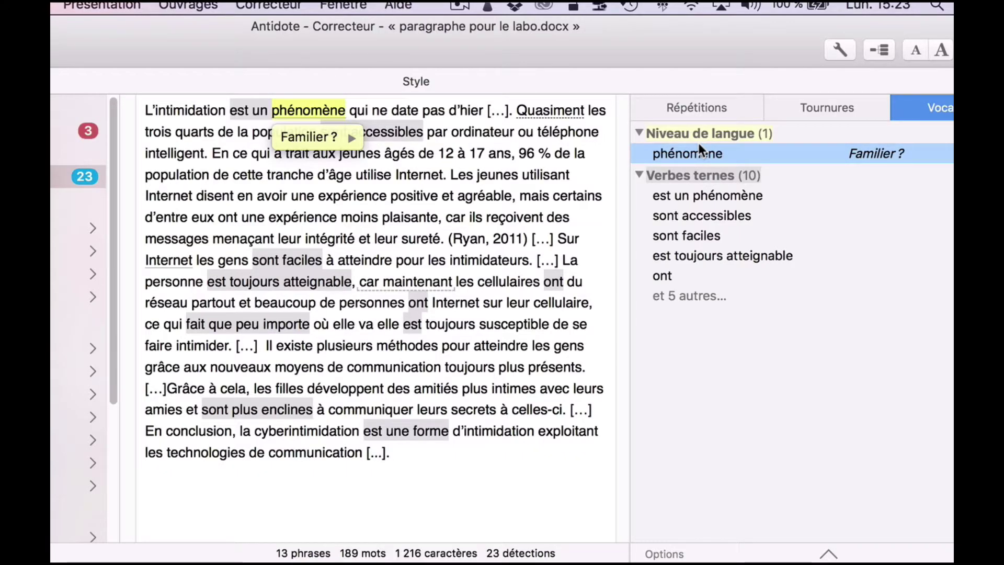
- Locate "est un phénomène" in the text, expand the full Verbes ternes list, and highlight the paragraph's opening and concluding sentences
click(717, 195)
click(716, 296)
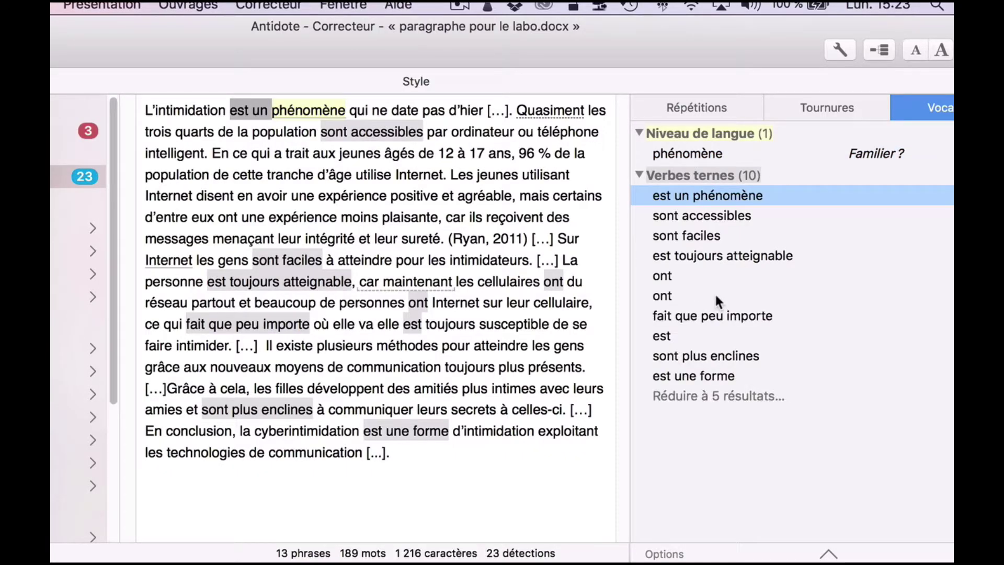
click(441, 109)
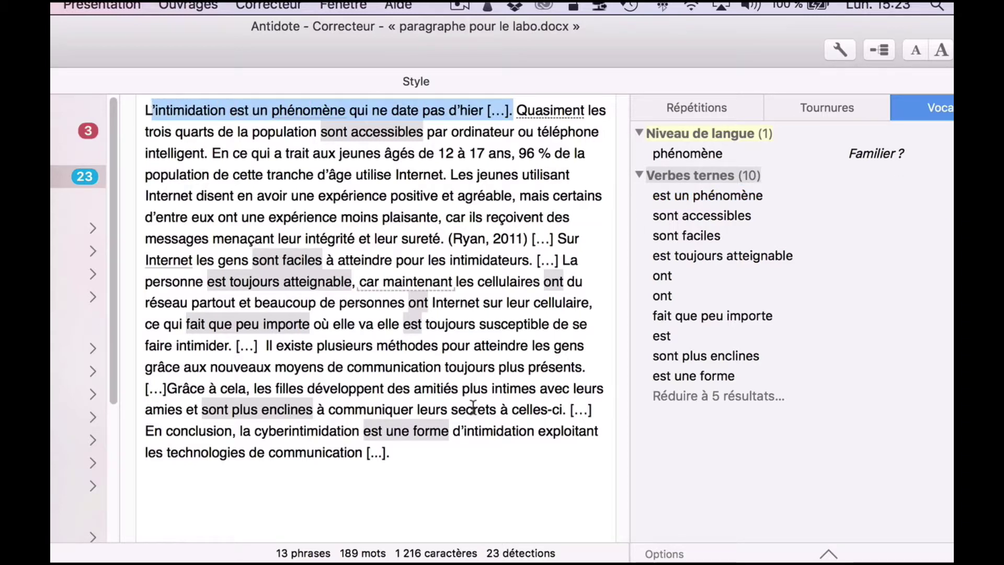
drag(418, 458, 173, 426)
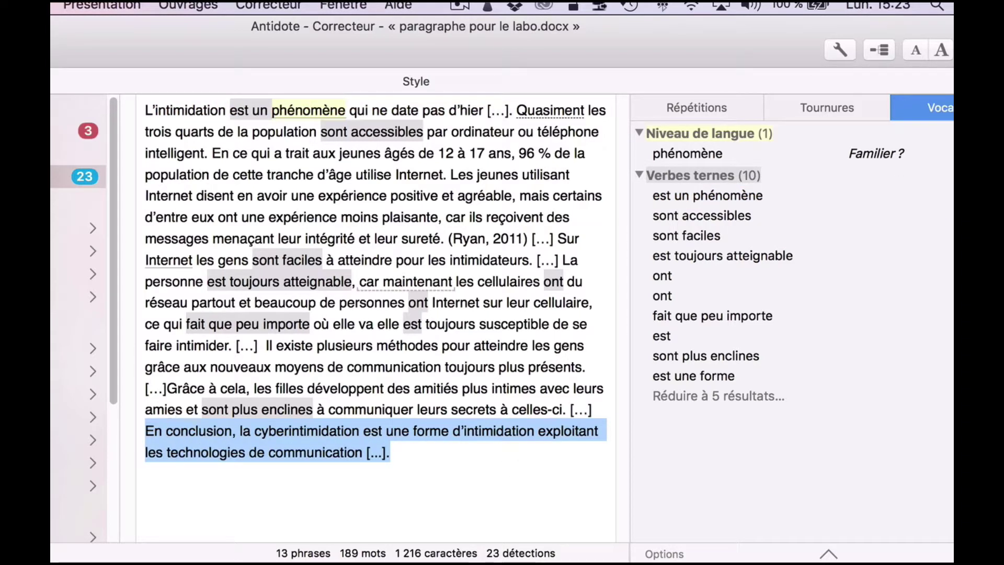
- Look up the cooccurrences of "intimidation" from the first sentence and collapse the Coordonné and Complément de nom groups
double_click(179, 110)
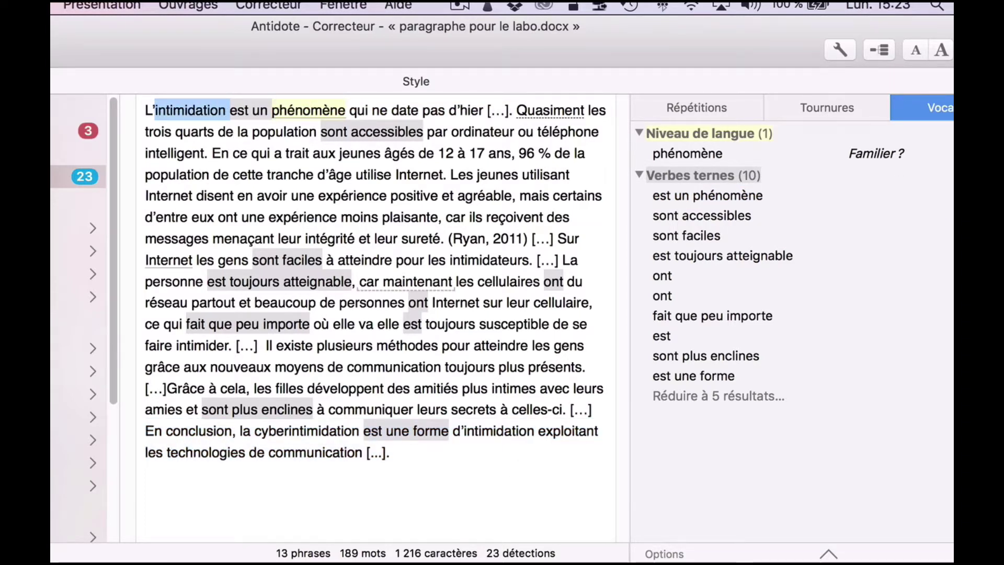
click(137, 288)
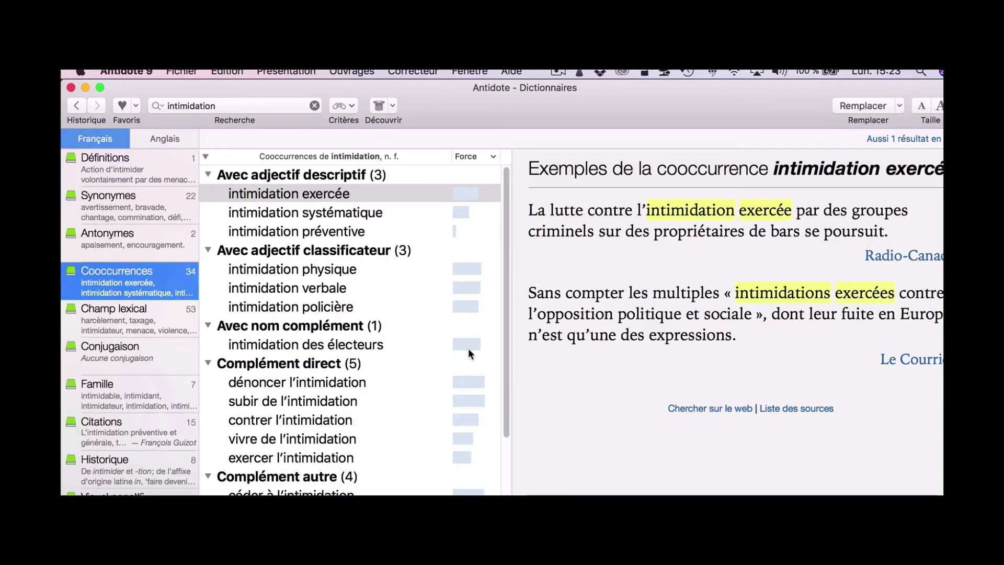
drag(506, 378, 498, 525)
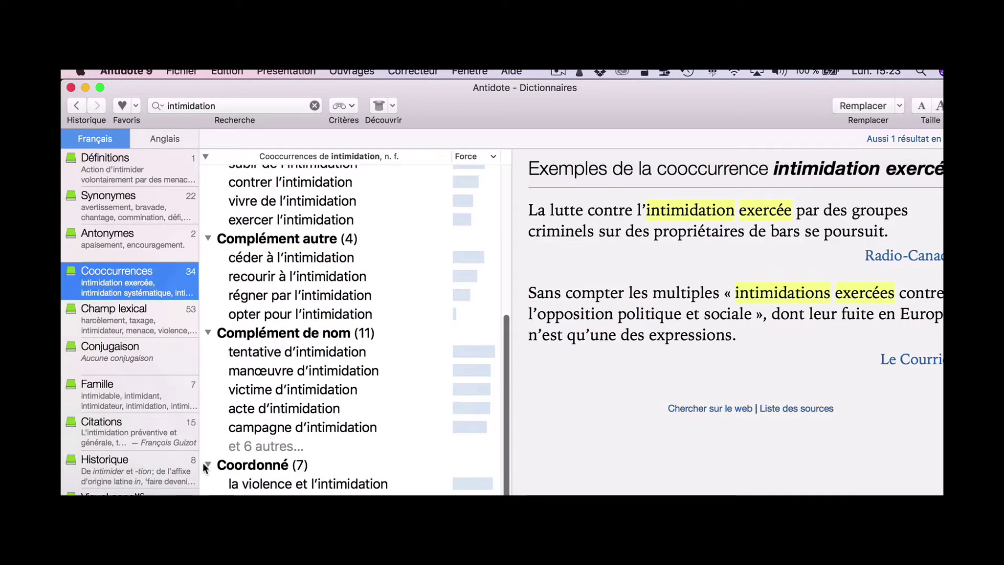
click(206, 465)
click(208, 445)
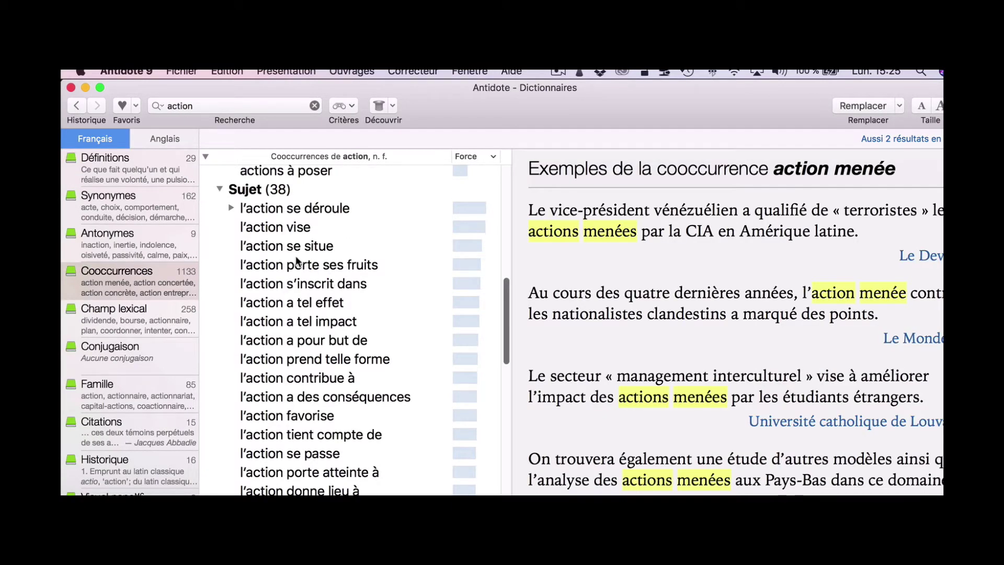
- View examples of cooccurrences with "action" as subject, including "l'action s'inscrit dans" and "l'action prend telle forme"
click(309, 285)
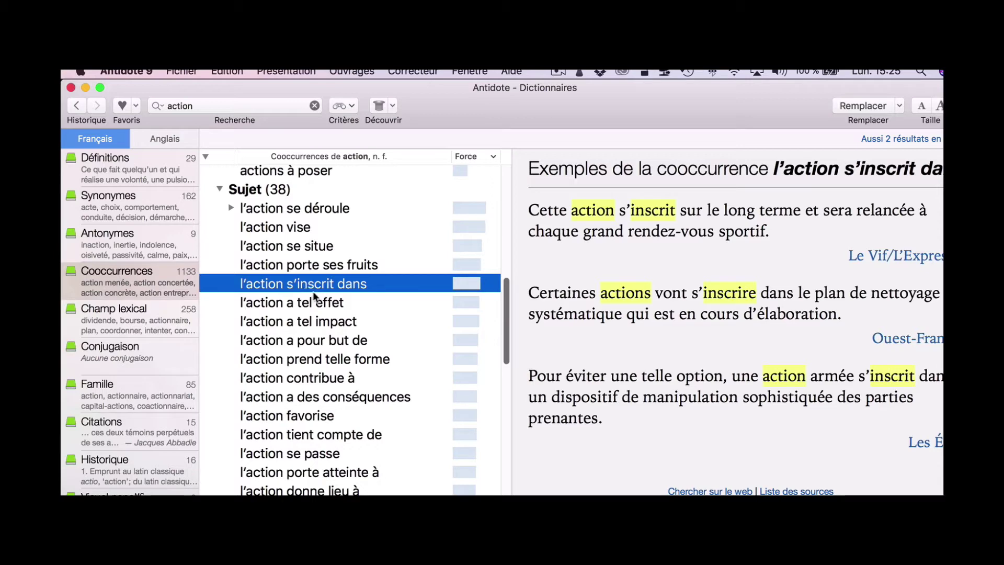
click(363, 362)
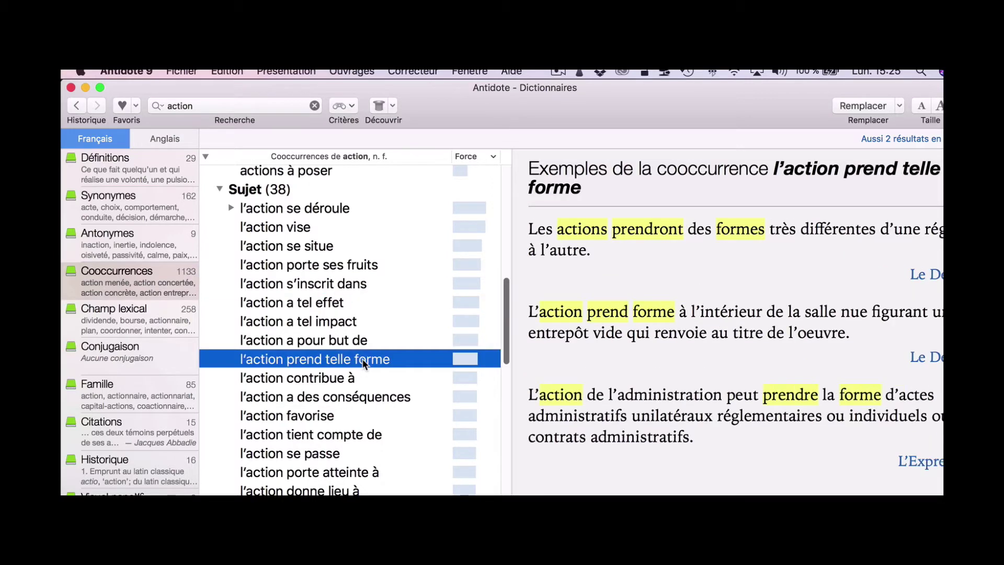
click(377, 470)
click(360, 490)
scroll(390, 475, down, 2)
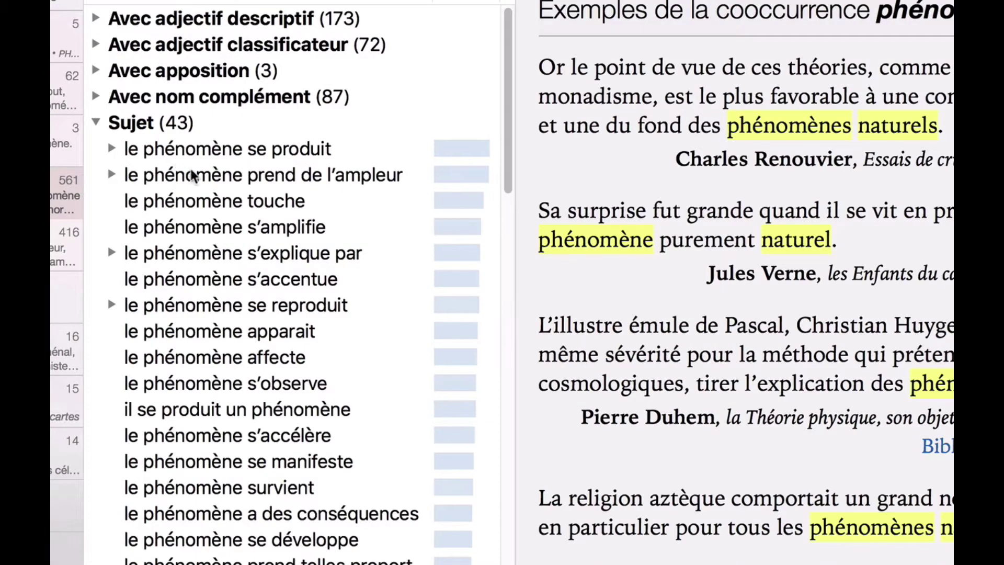
- View the examples for the subject cooccurrences "le phénomène prend de l'ampleur" and "le phénomène se manifeste"
click(295, 178)
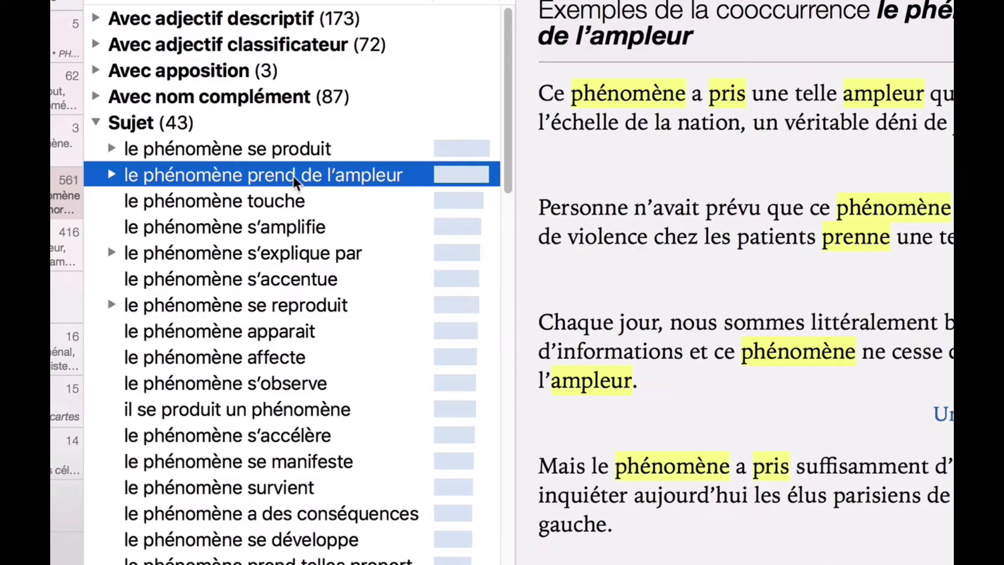
scroll(324, 497, down, 1)
click(308, 444)
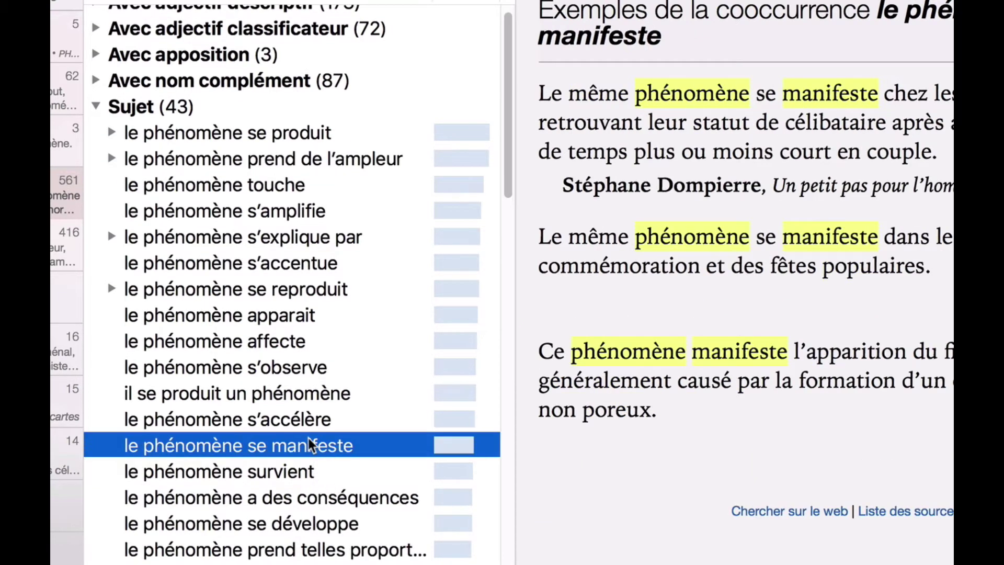